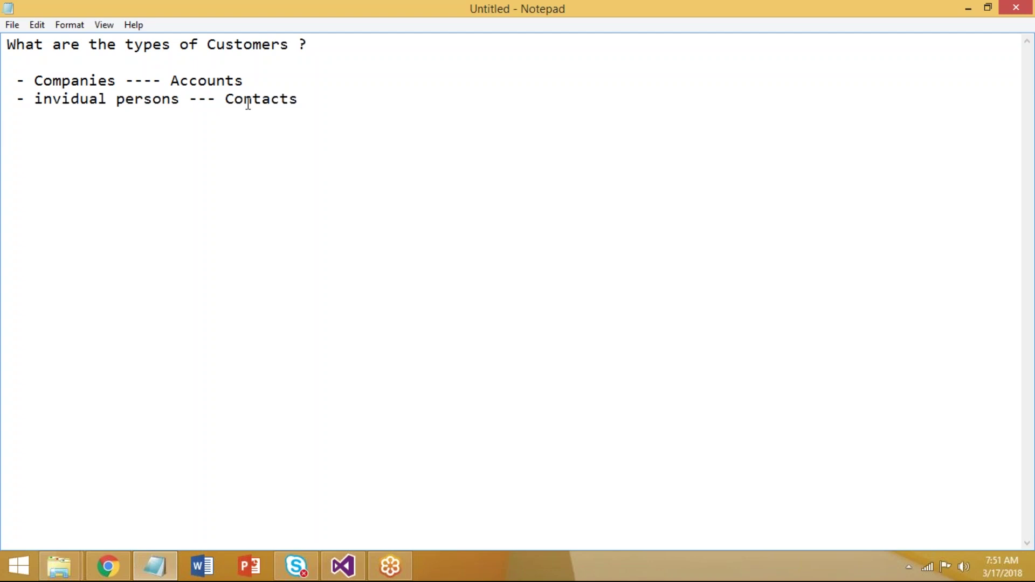
- Switch to the Dynamics 365 site in Chrome and open the Accounts list under Customers in the Sales area
{"action": "left_click", "coordinate": [245, 82]}
{"action": "left_click", "coordinate": [359, 99]}
{"action": "left_click", "coordinate": [107, 567]}
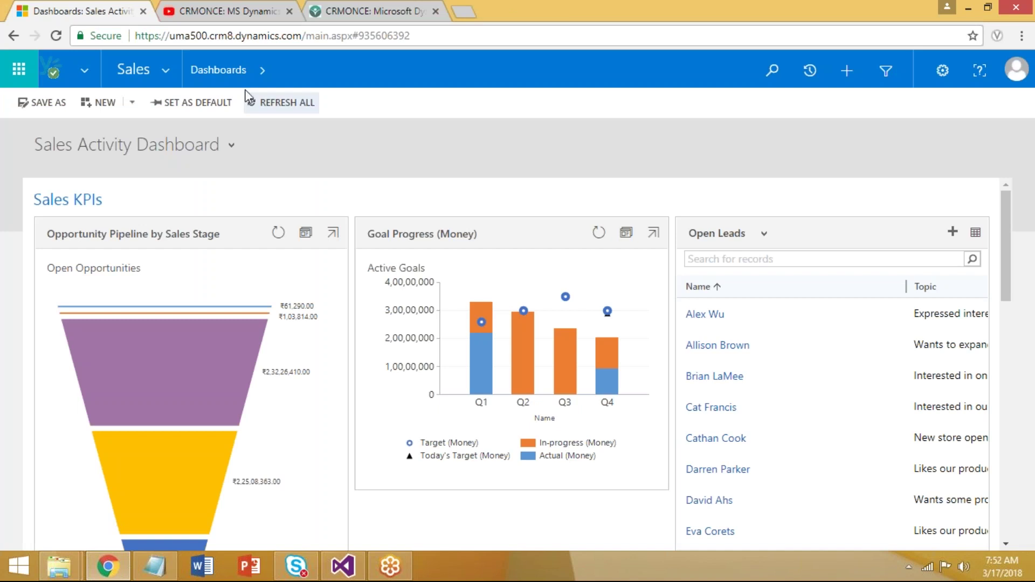
{"action": "left_click", "coordinate": [167, 73]}
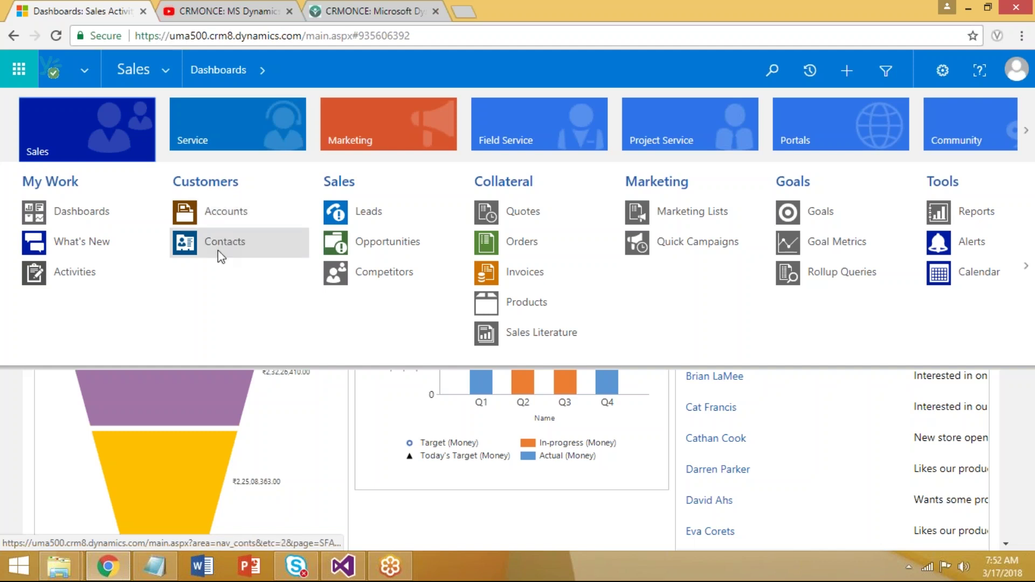
{"action": "left_click", "coordinate": [225, 216]}
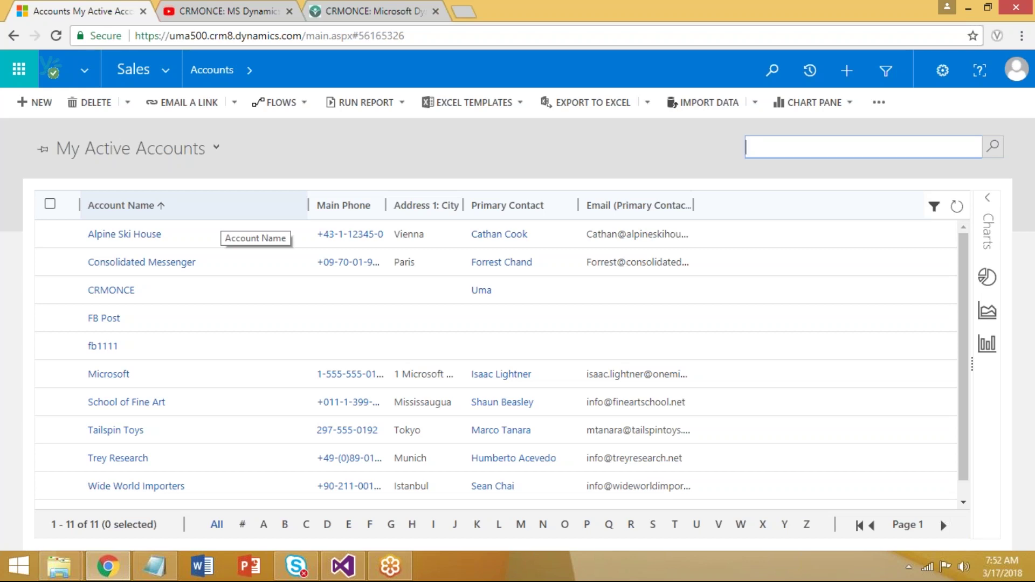
{"action": "left_click", "coordinate": [166, 71]}
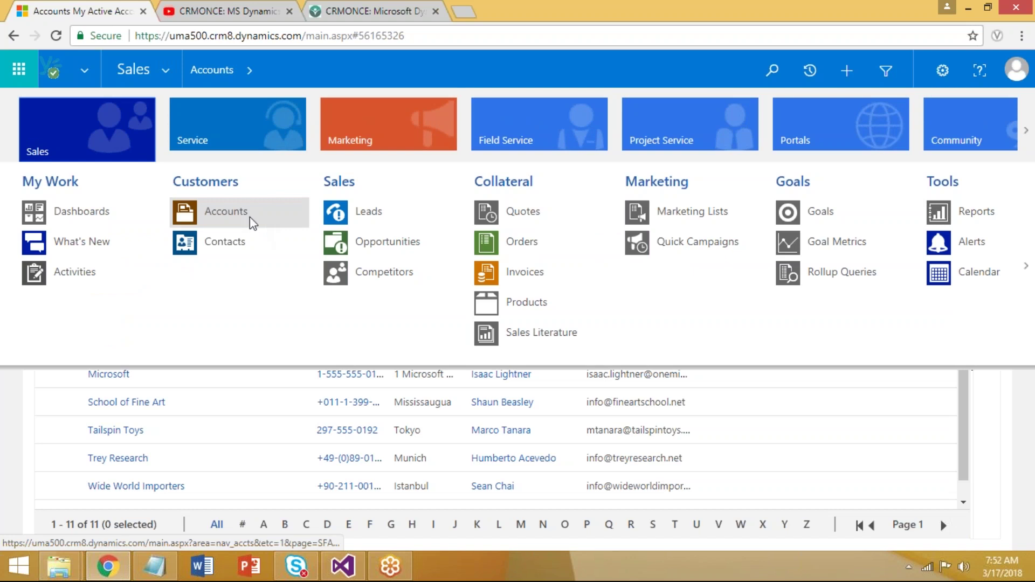
{"action": "left_click", "coordinate": [249, 223]}
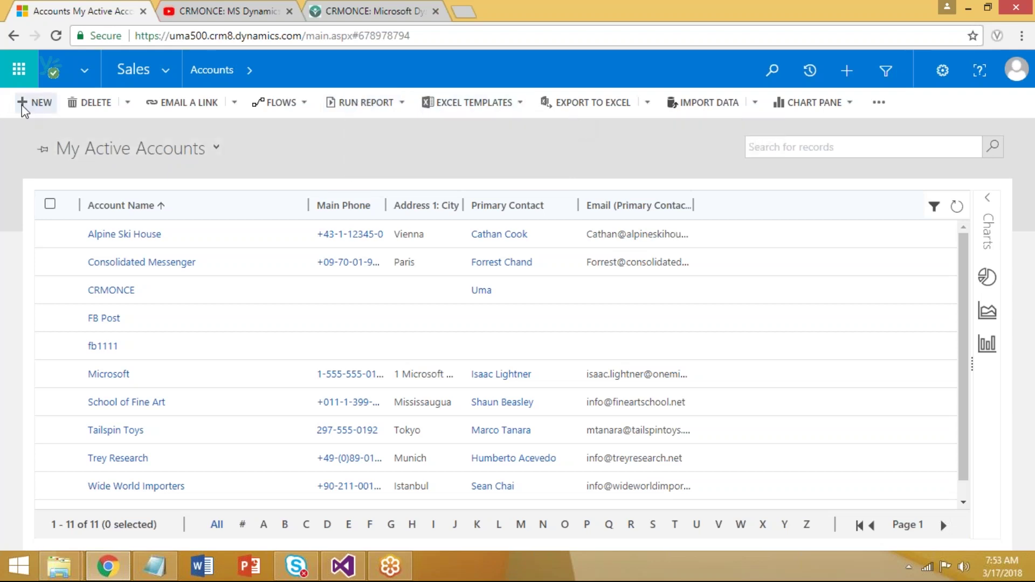
- Look through the system views available for the accounts list, keeping My Active Accounts selected
{"action": "left_click", "coordinate": [216, 148]}
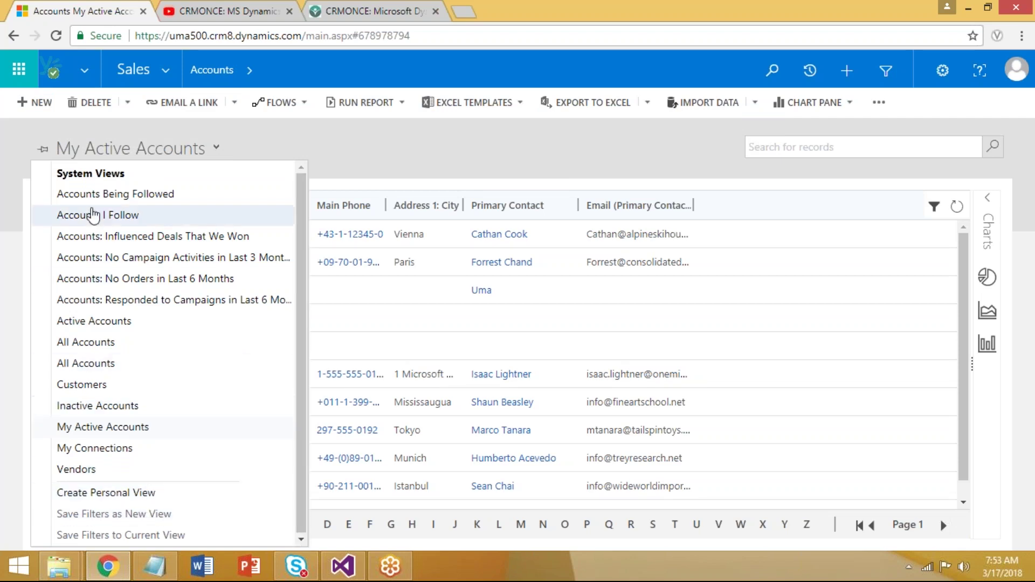
{"action": "left_click", "coordinate": [299, 143]}
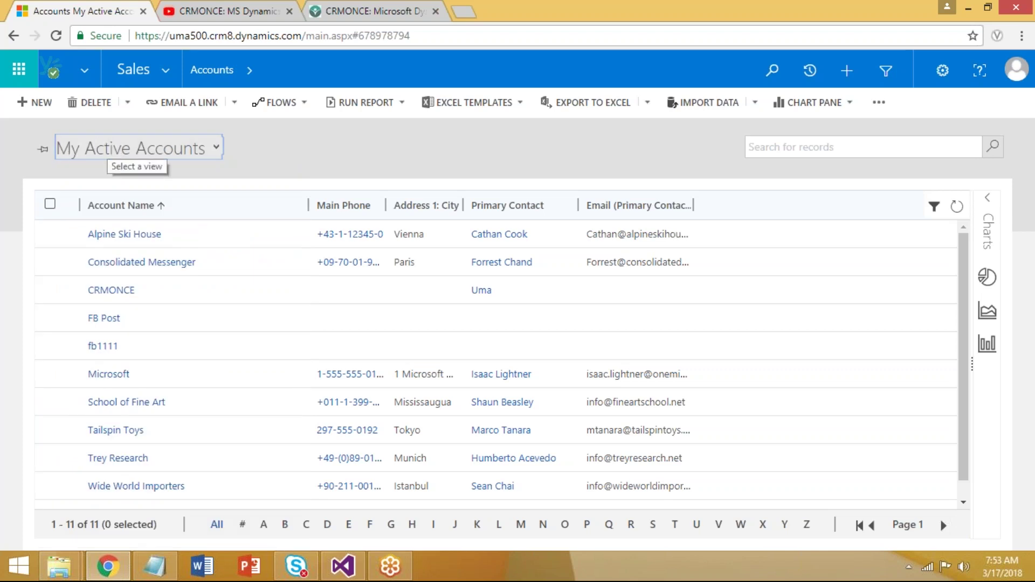
{"action": "left_click", "coordinate": [218, 149]}
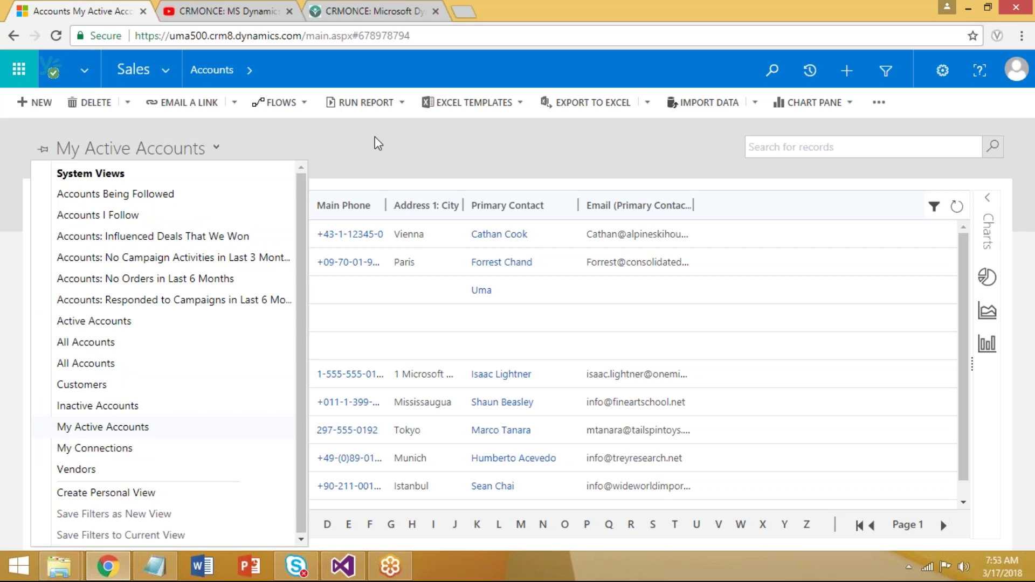
{"action": "key", "text": "Escape"}
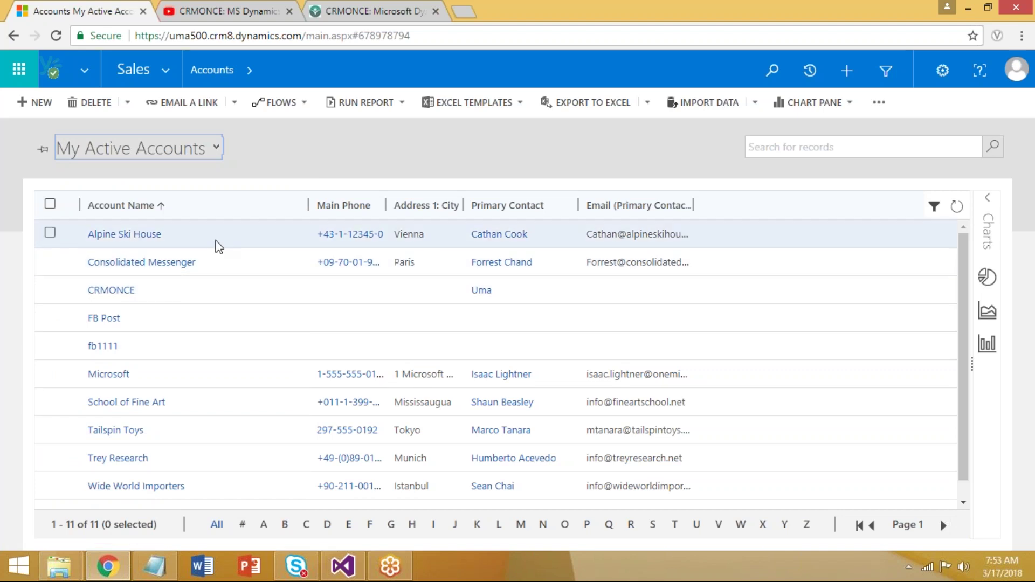
- View the Alpine Ski House account record, dismissing the script alert, and return to the accounts list
{"action": "left_click", "coordinate": [189, 236]}
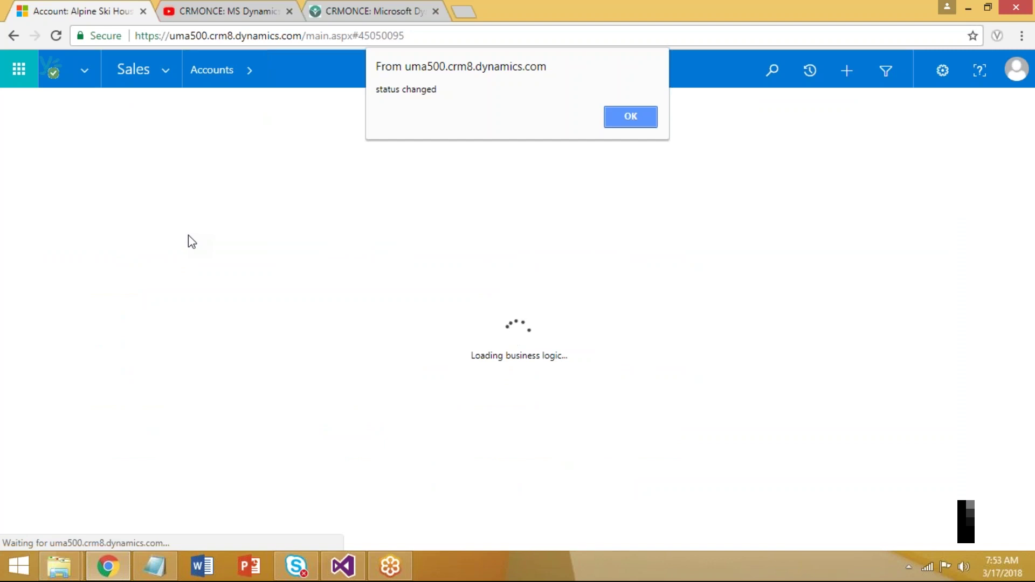
{"action": "left_click", "coordinate": [637, 112]}
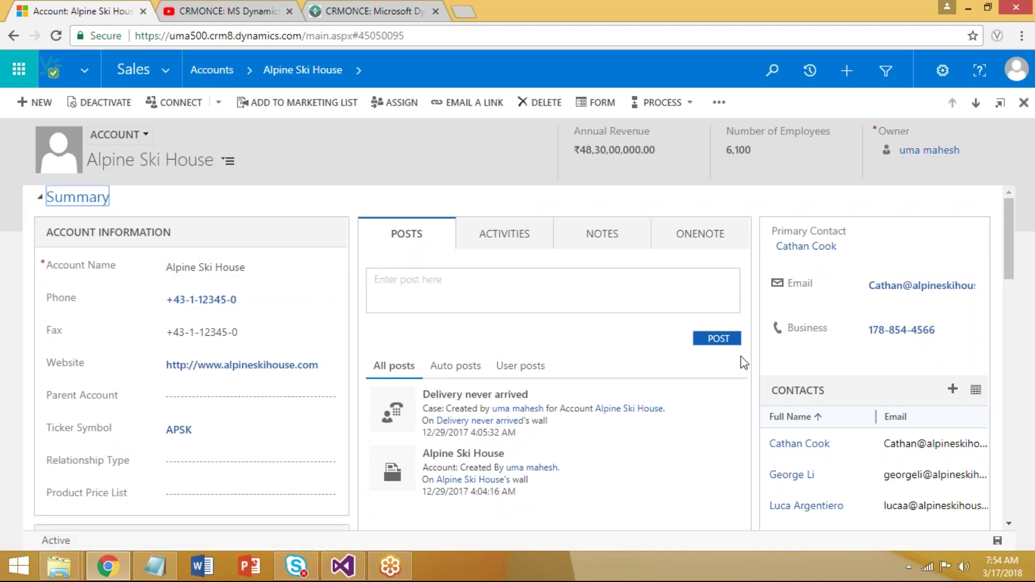
{"action": "left_click", "coordinate": [211, 70]}
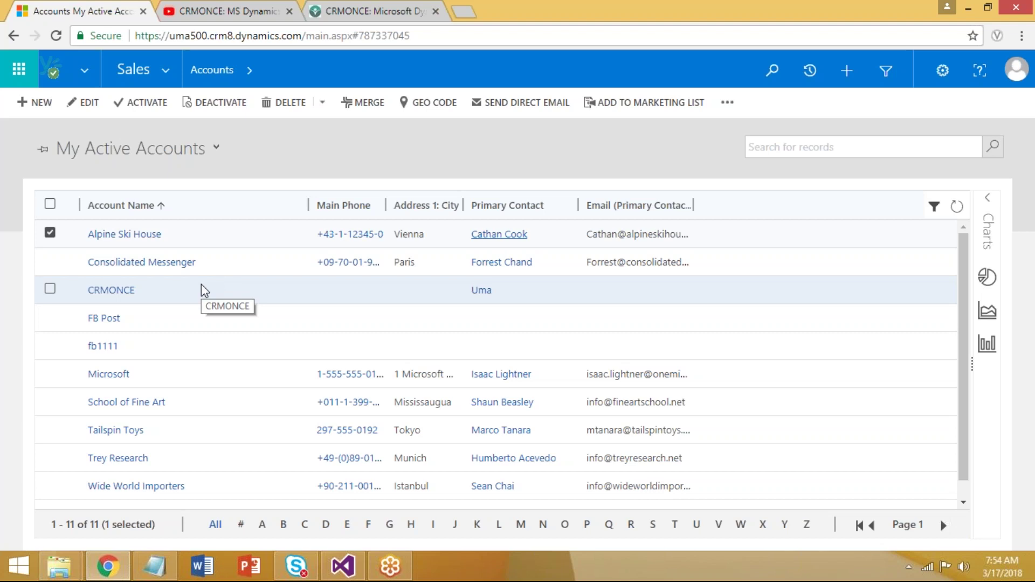
- Start a new account record, dismiss the script alert, and set the account name to test
{"action": "left_click", "coordinate": [40, 103]}
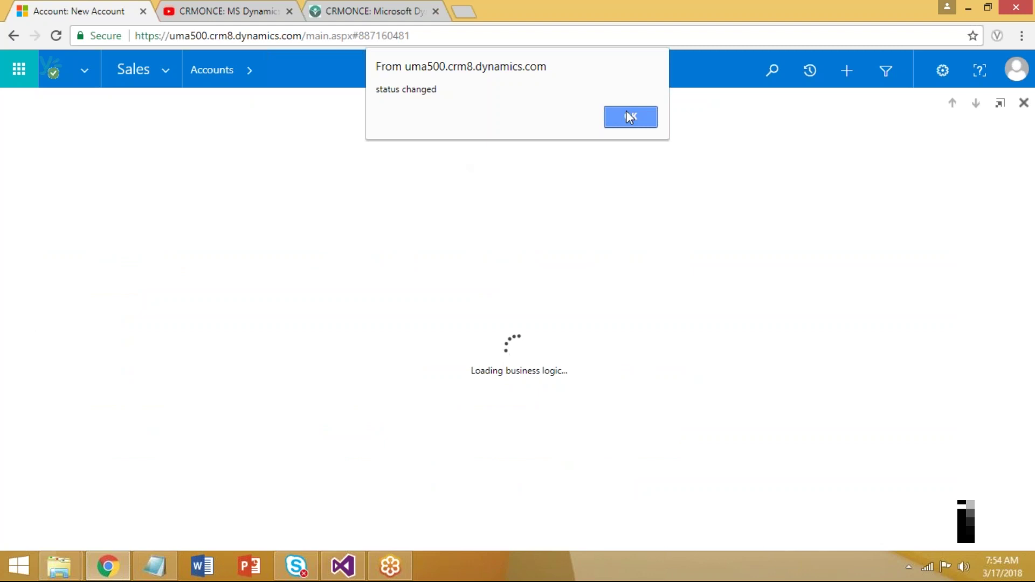
{"action": "left_click", "coordinate": [620, 115]}
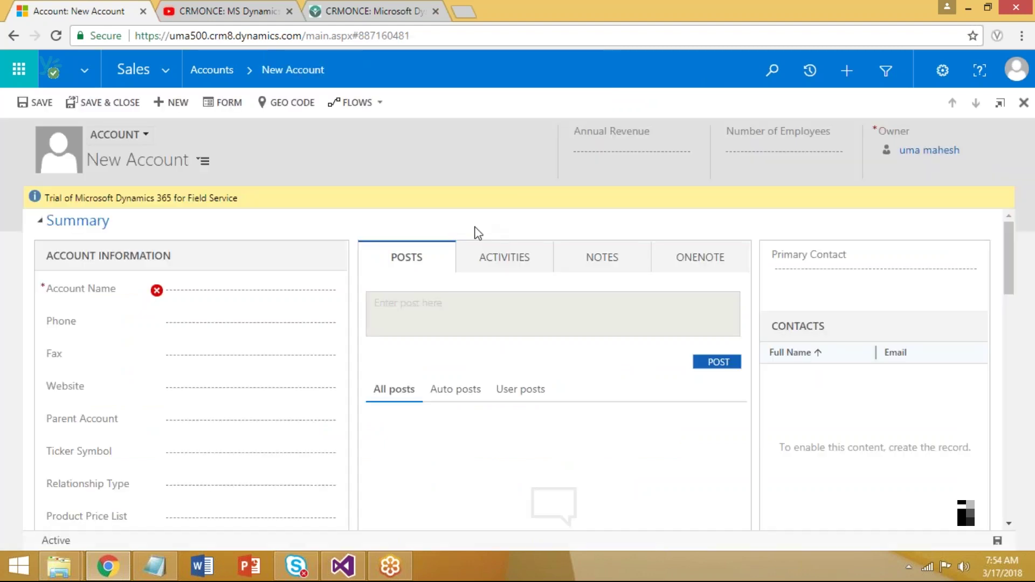
{"action": "left_click", "coordinate": [216, 292]}
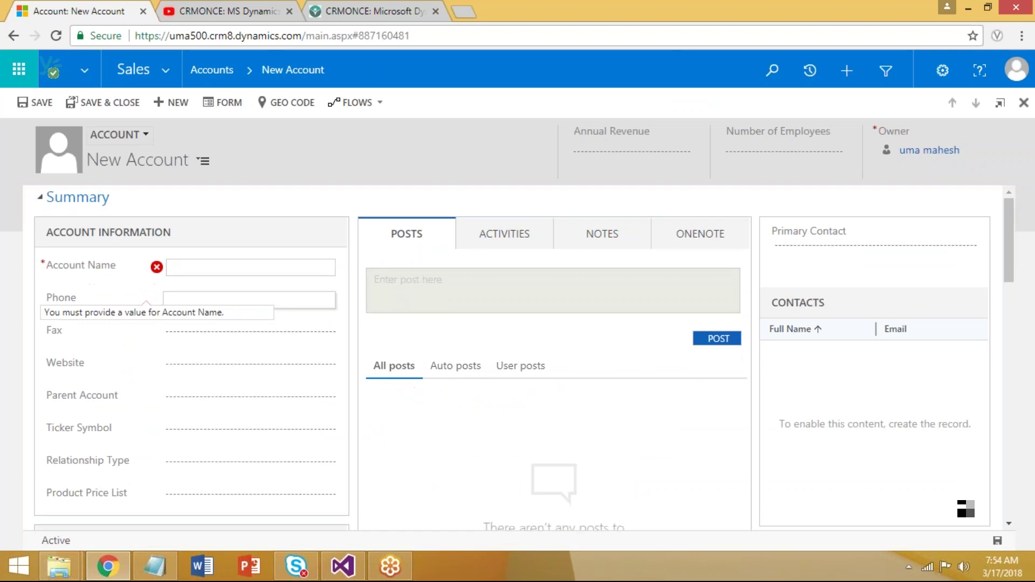
{"action": "type", "text": "c"}
{"action": "key", "text": "BackSpace"}
{"action": "type", "text": "test"}
{"action": "left_click", "coordinate": [95, 285]}
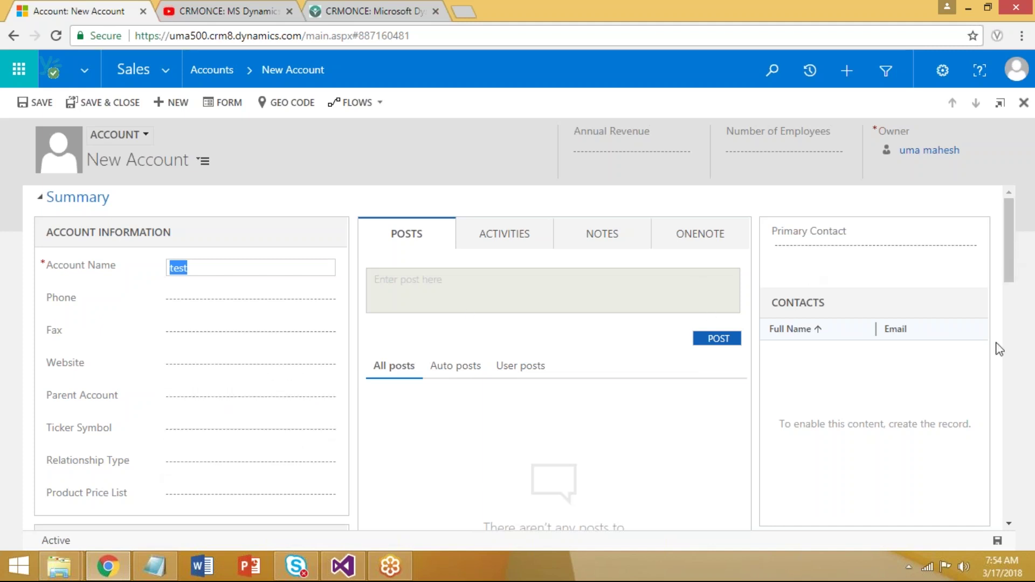
- Save the new account record and return to the accounts list
{"action": "left_click", "coordinate": [1007, 357]}
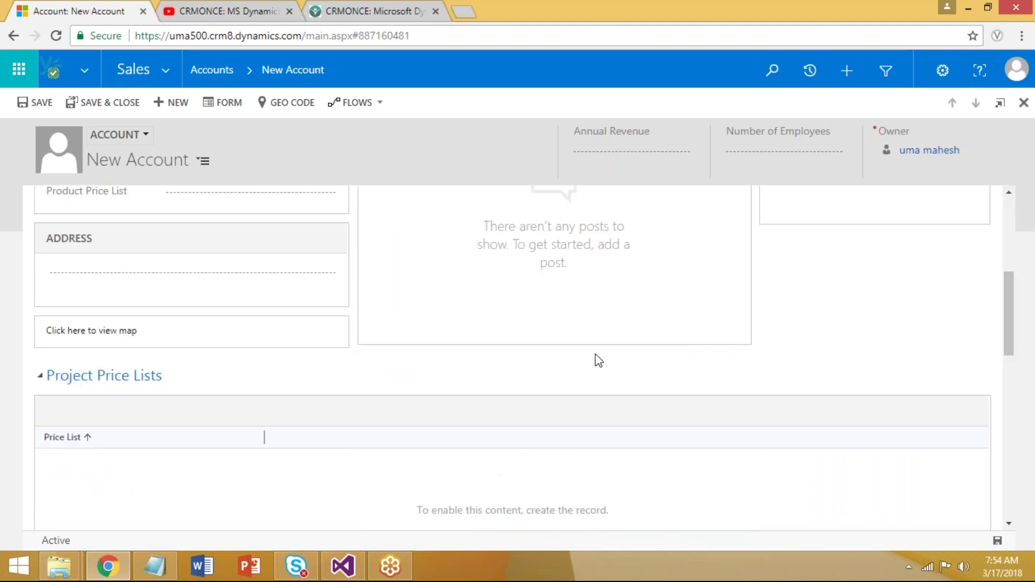
{"action": "left_click", "coordinate": [35, 106]}
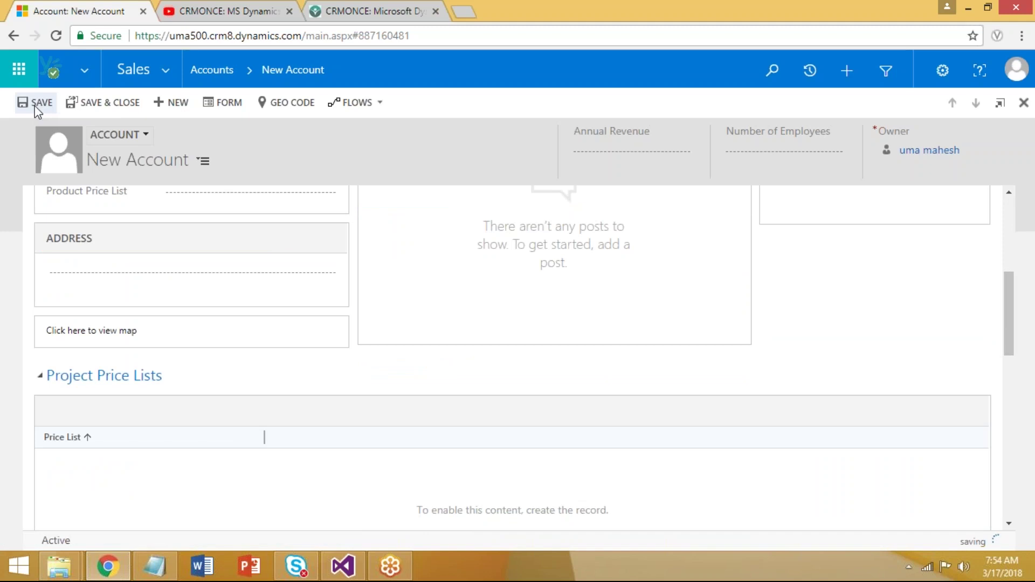
{"action": "left_click", "coordinate": [642, 114]}
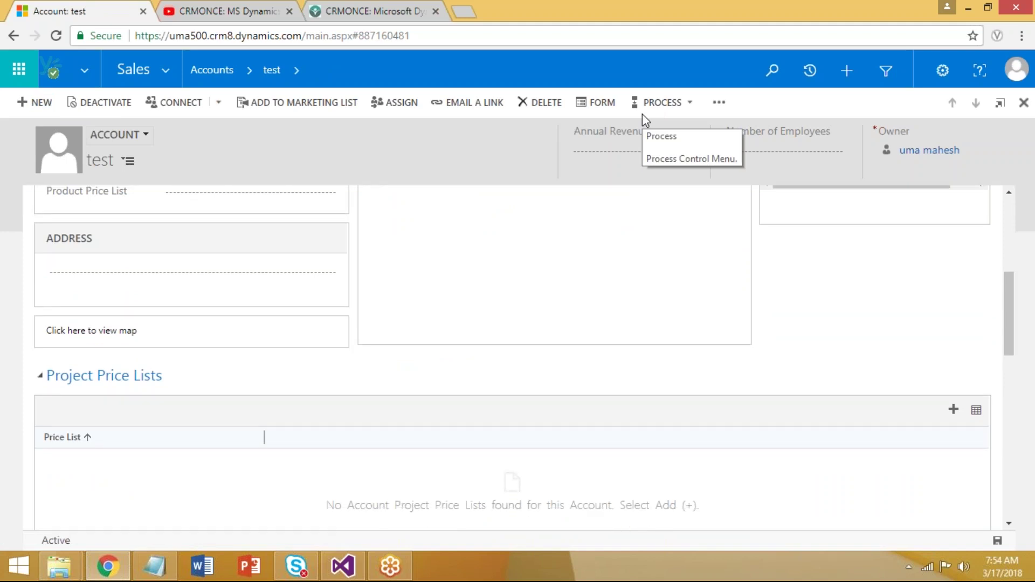
{"action": "left_click", "coordinate": [1014, 227]}
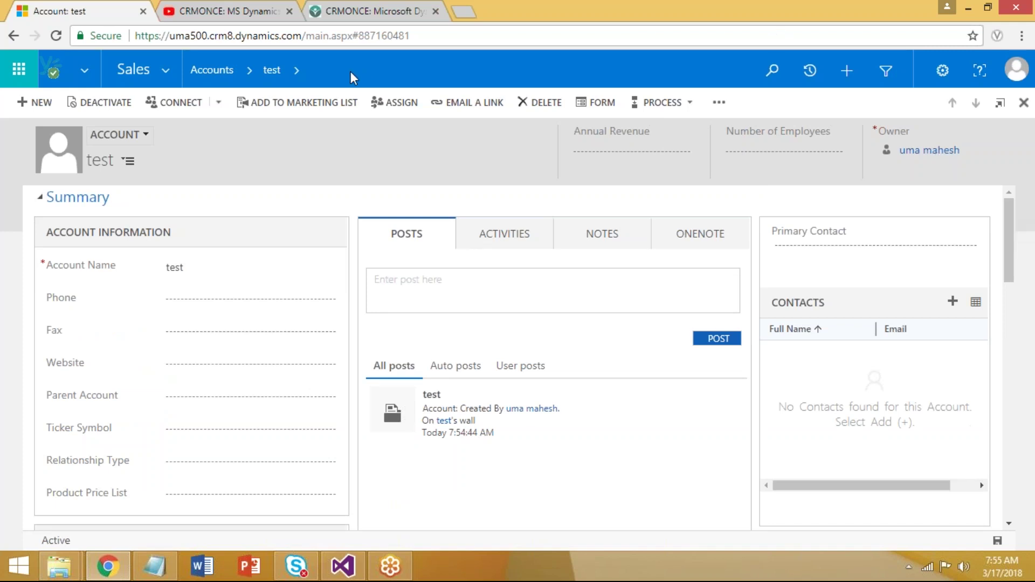
{"action": "left_click", "coordinate": [212, 81]}
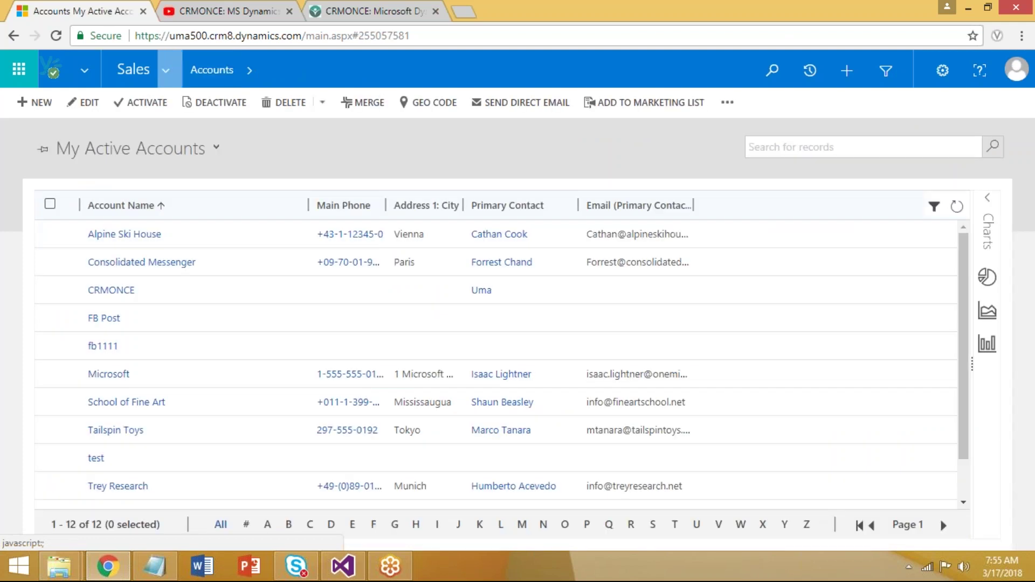
- Open the Contacts list under Customers in the Sales area and start a new contact record
{"action": "left_click", "coordinate": [133, 70]}
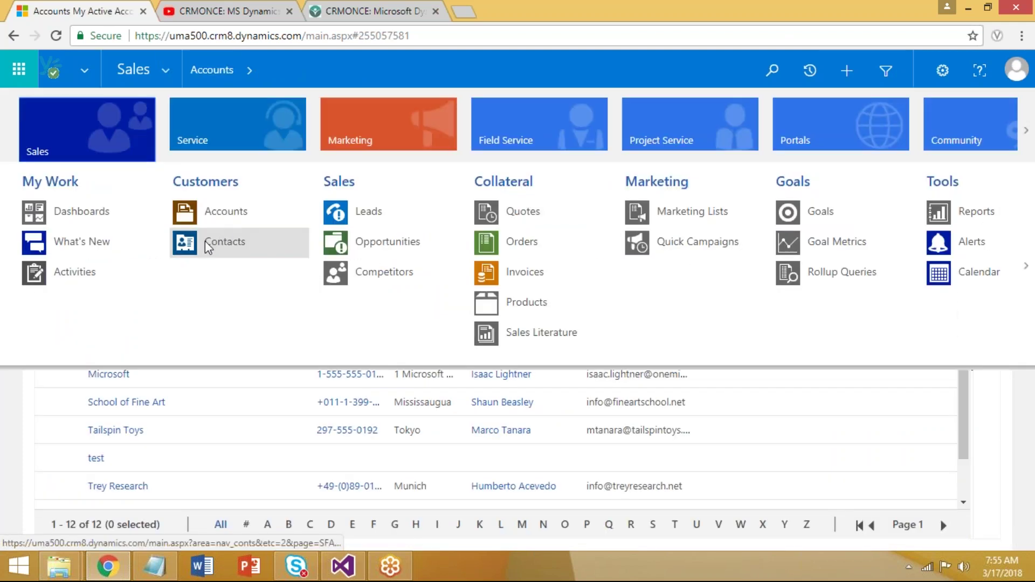
{"action": "left_click", "coordinate": [225, 241]}
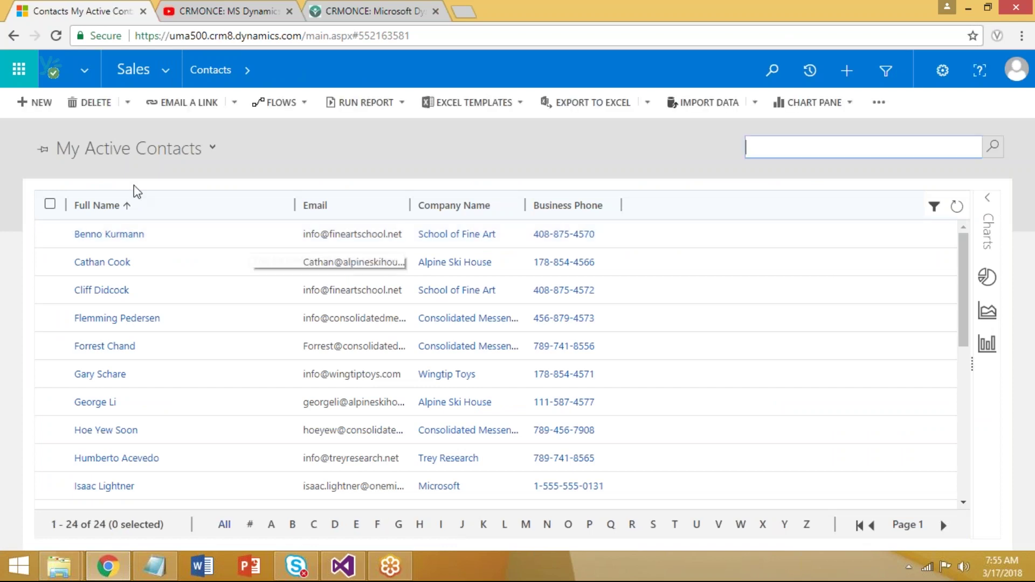
{"action": "left_click", "coordinate": [41, 105]}
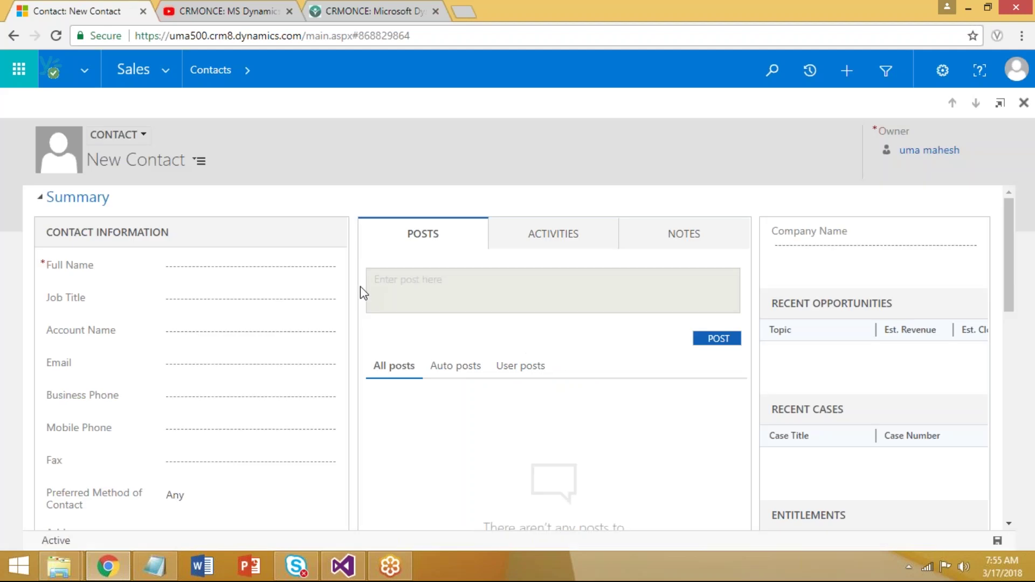
- Set the new contact's last name to test, leaving the first name and job title empty, and save the record
{"action": "left_click", "coordinate": [214, 272]}
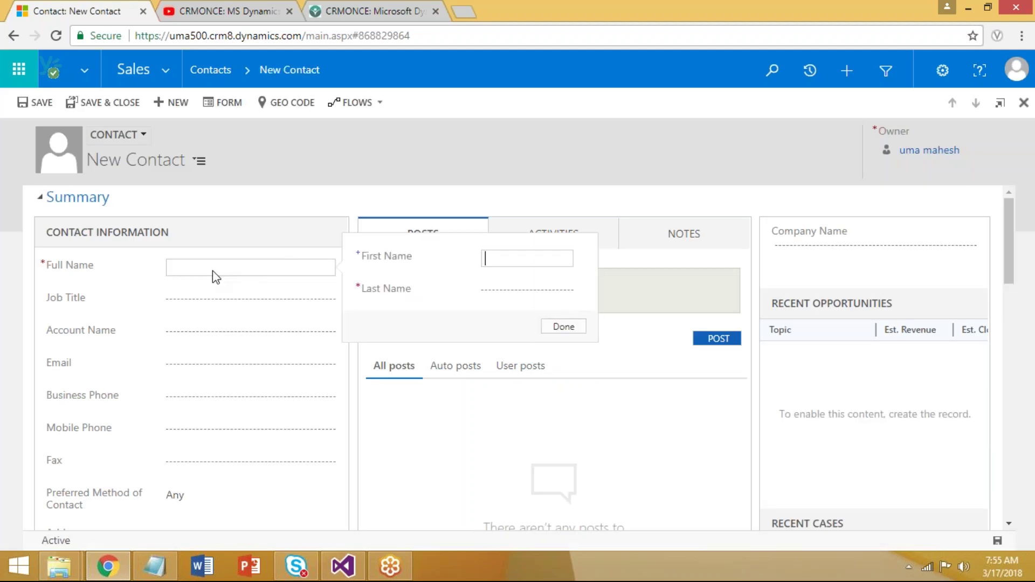
{"action": "left_click", "coordinate": [498, 288]}
{"action": "type", "text": "t"}
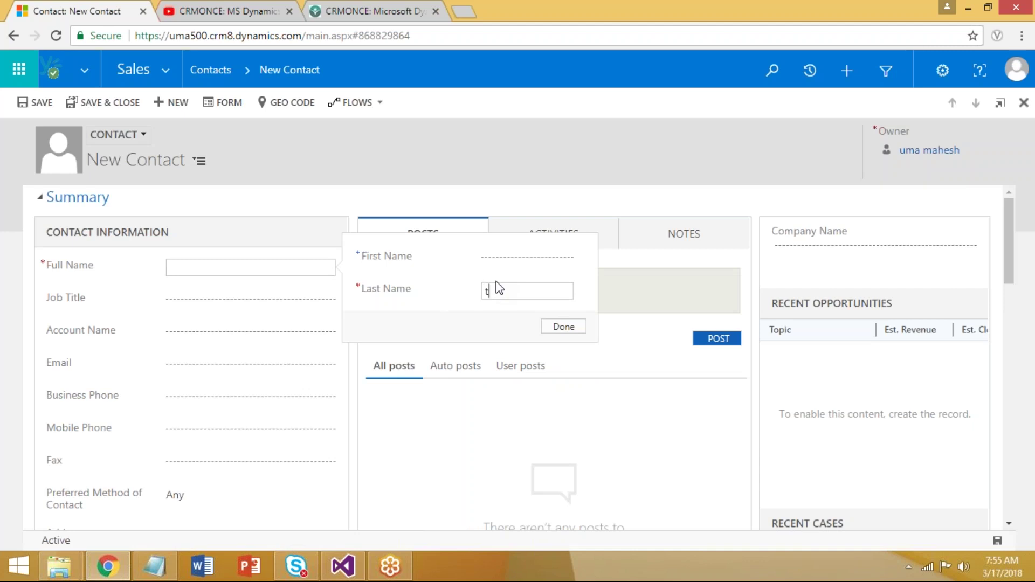
{"action": "type", "text": "est"}
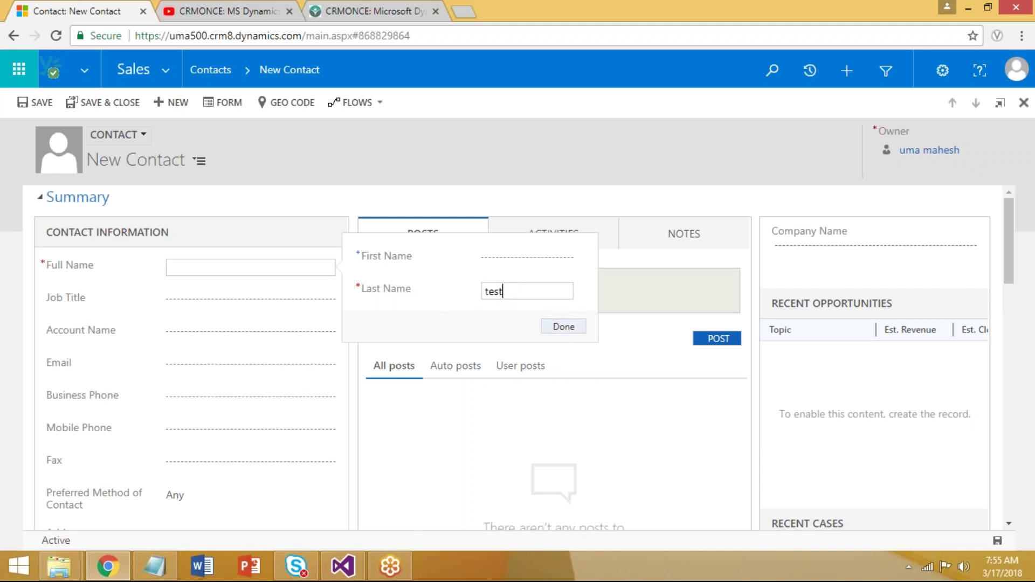
{"action": "left_click", "coordinate": [567, 328]}
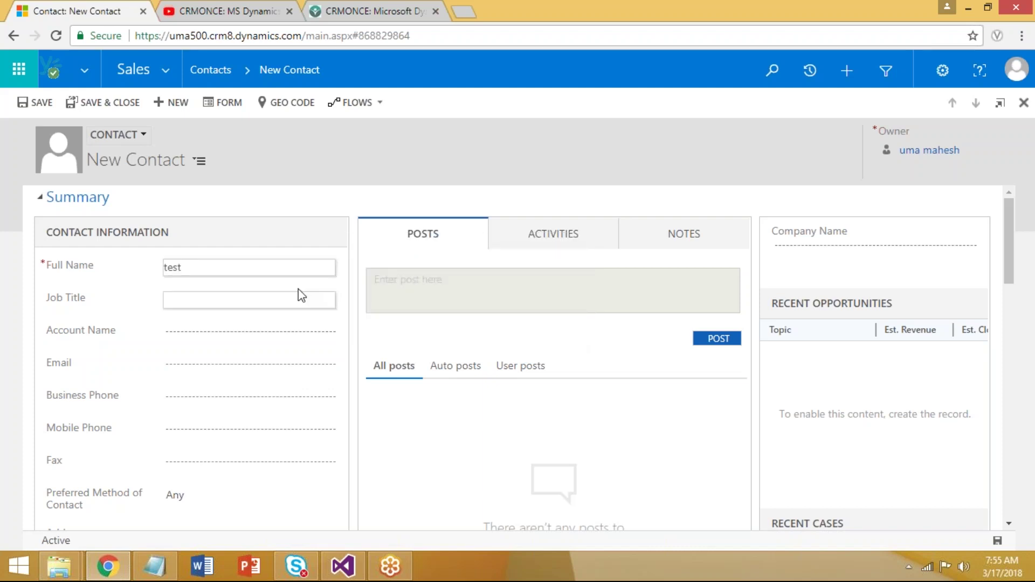
{"action": "left_click", "coordinate": [201, 306]}
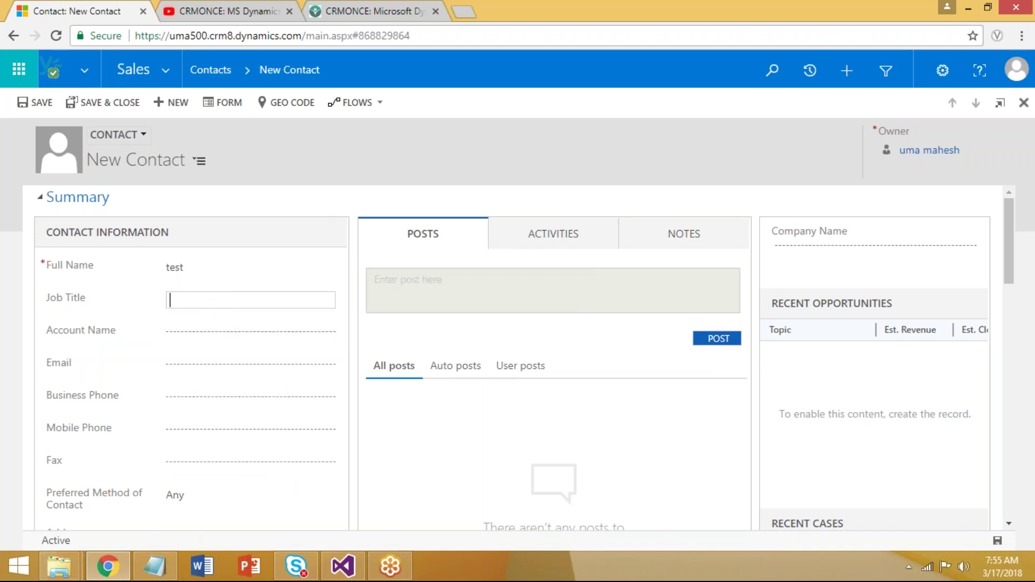
{"action": "left_click", "coordinate": [45, 104]}
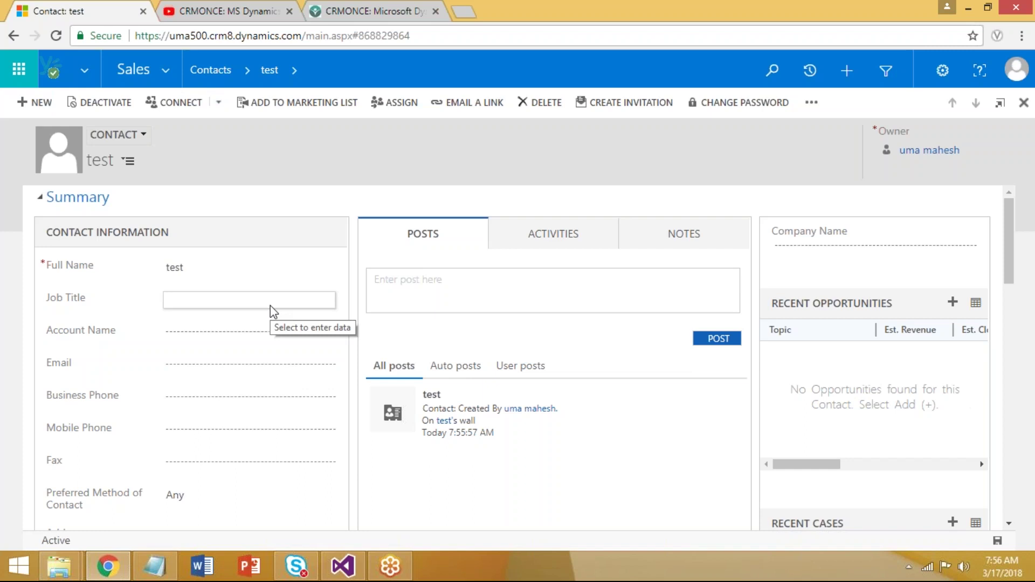
- Switch to the Notepad notes and add blank lines below the individual persons and Contacts line
{"action": "left_click", "coordinate": [162, 573]}
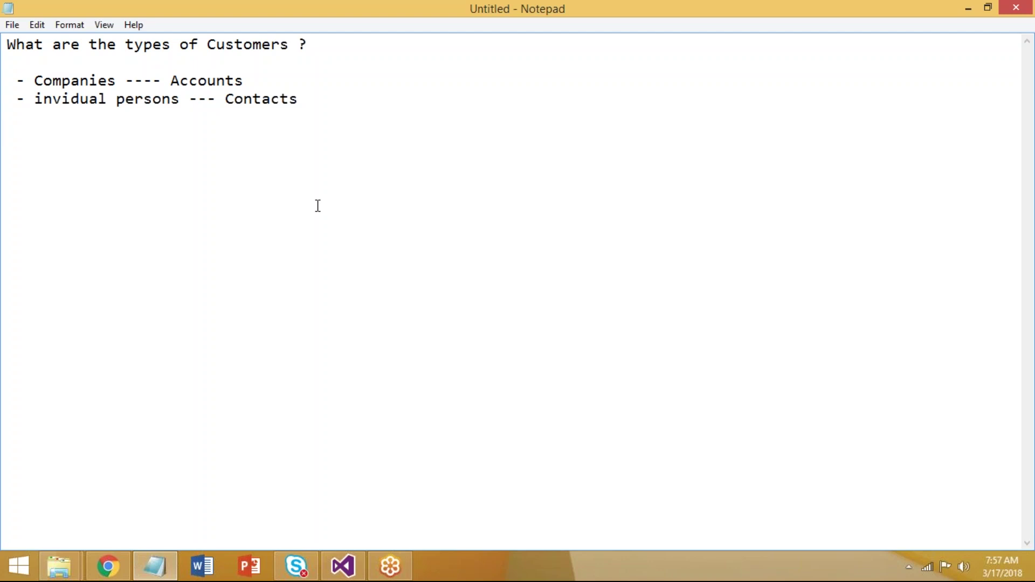
{"action": "key", "text": "Return"}
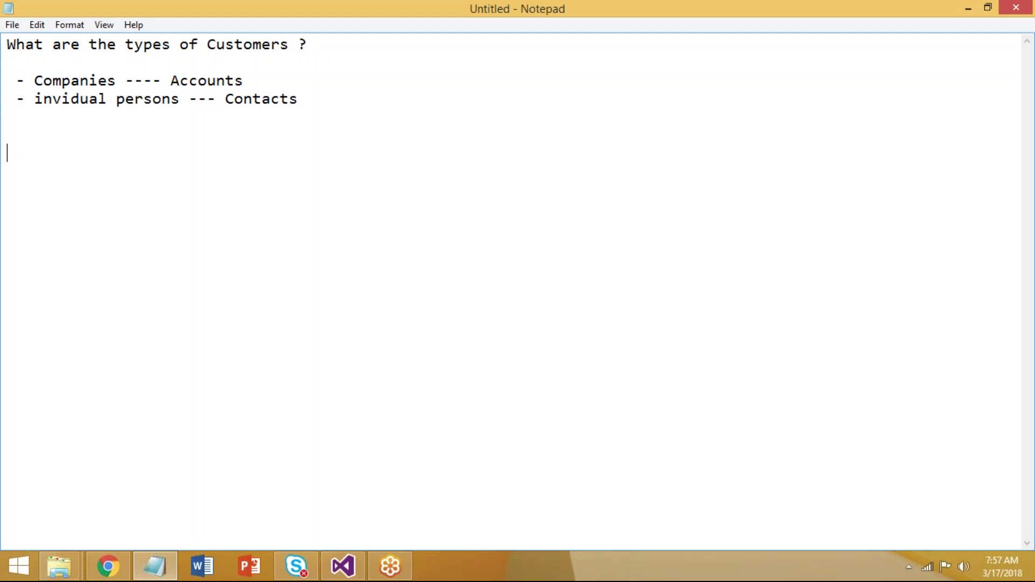